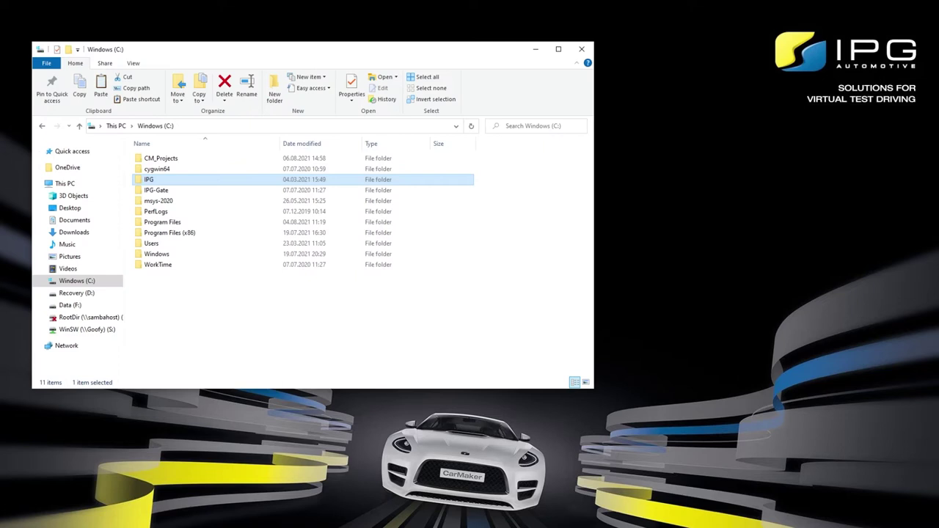
Browse to C:\IPG\carmaker\win64-10.0.1\bin, backing out of the etc folder on the way.
double_click(231, 184)
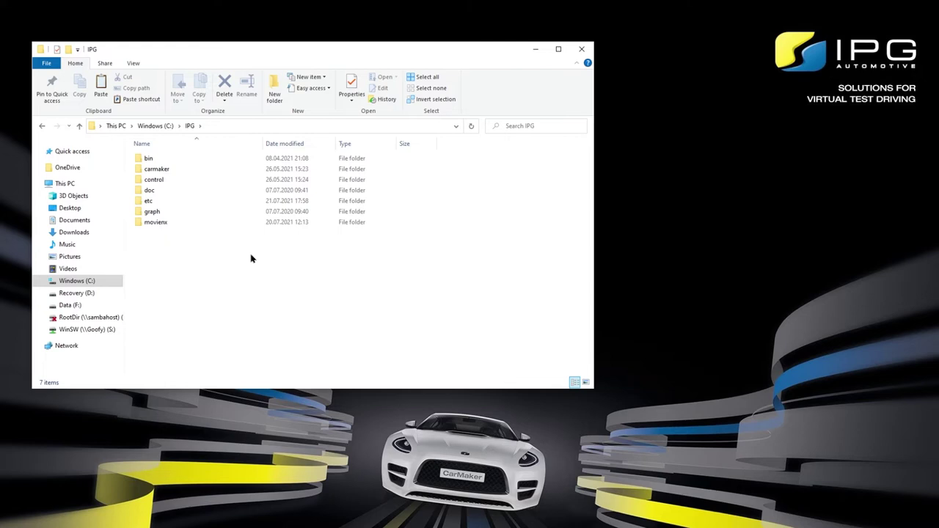
double_click(227, 202)
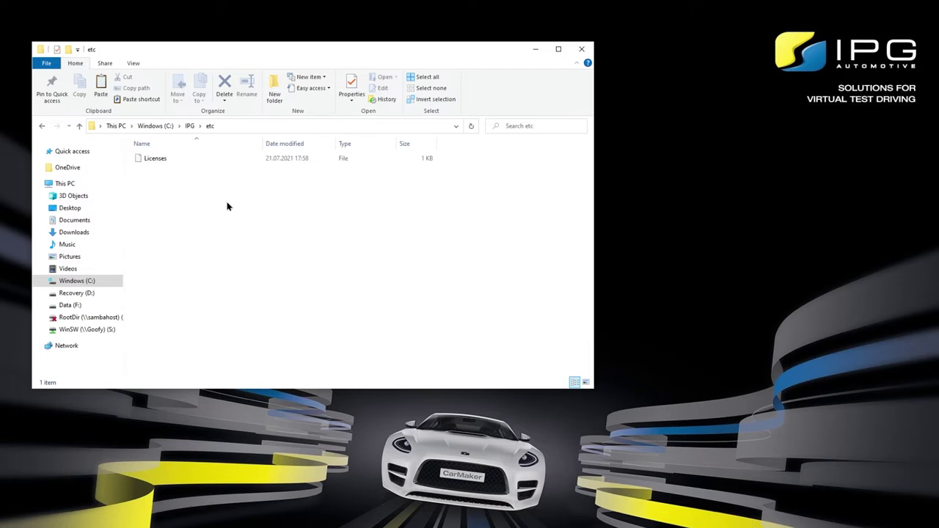
click(189, 125)
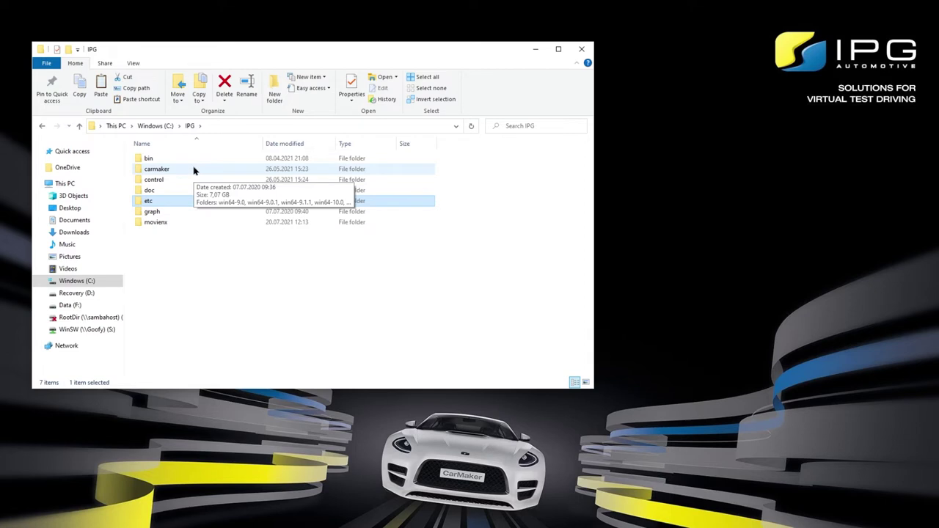
double_click(194, 170)
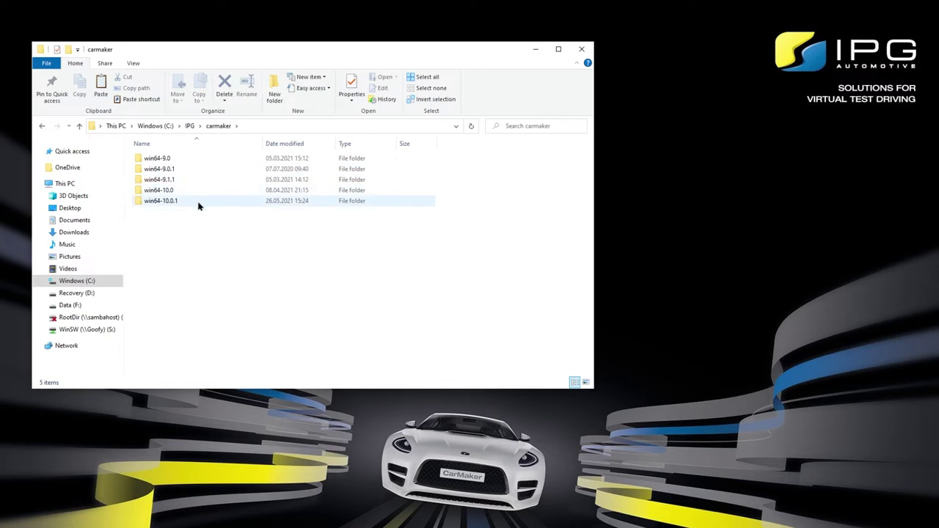
mouse_move(198, 207)
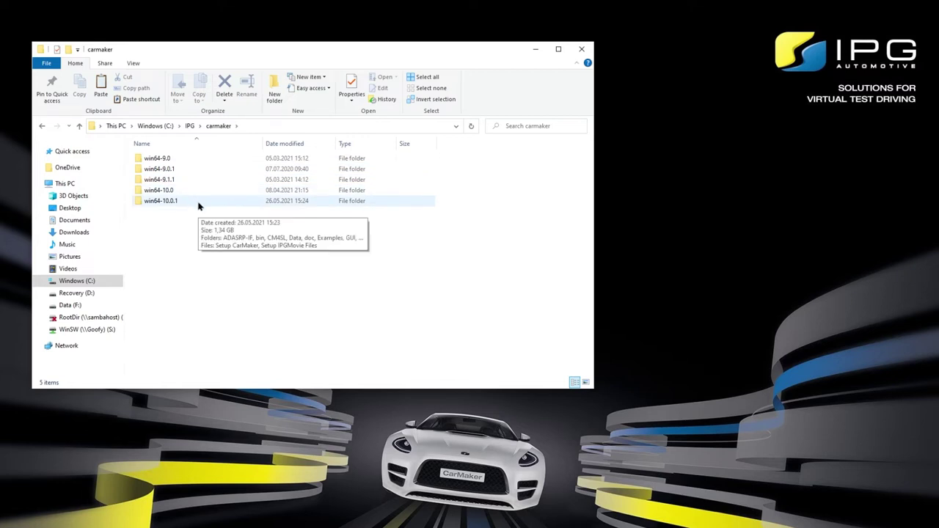
double_click(198, 205)
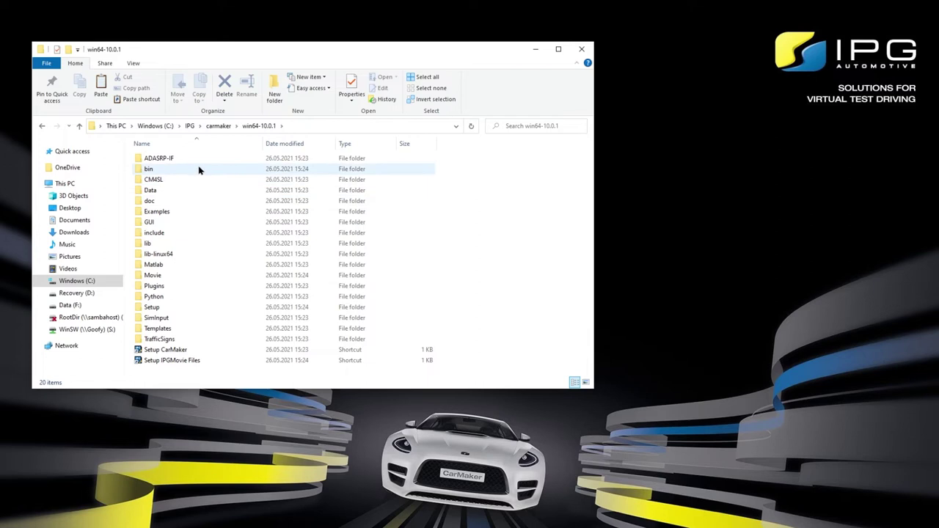
click(204, 171)
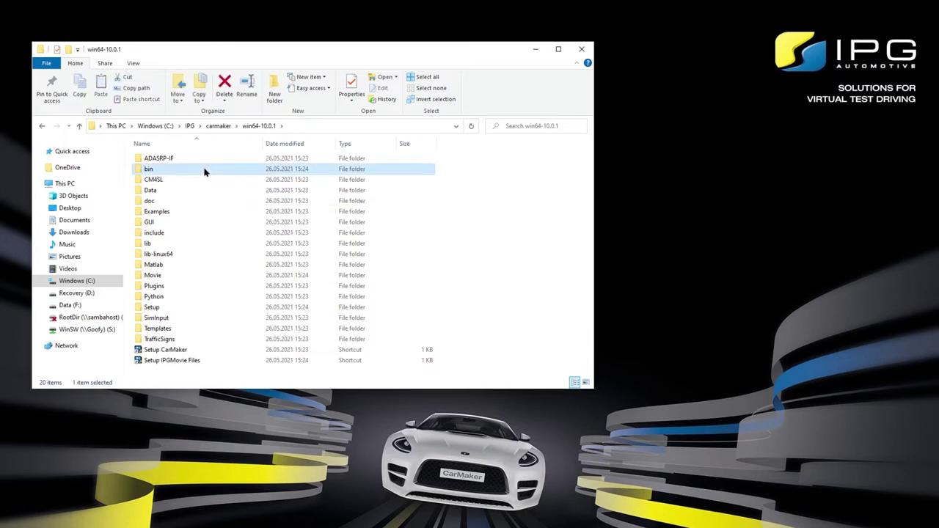
double_click(205, 170)
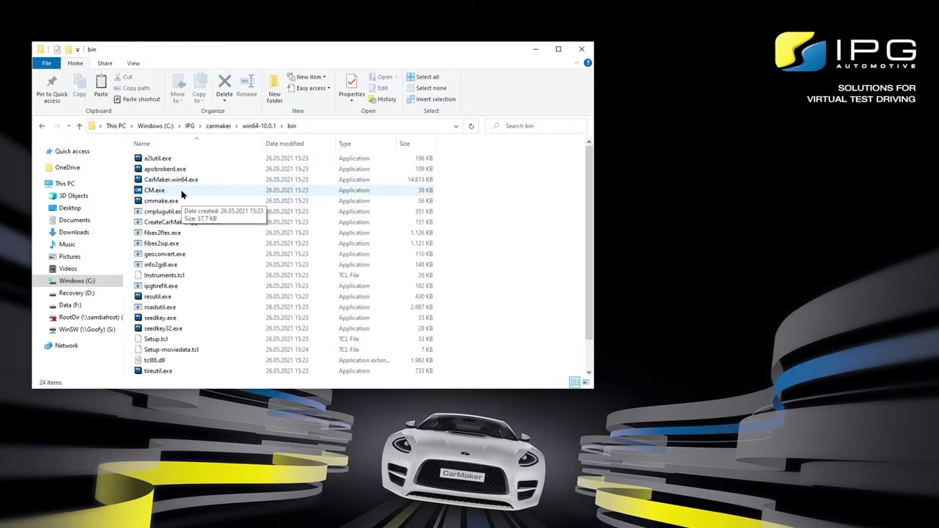
Launch CarMaker 10.0 from CM.exe and bring up its File menu.
double_click(182, 192)
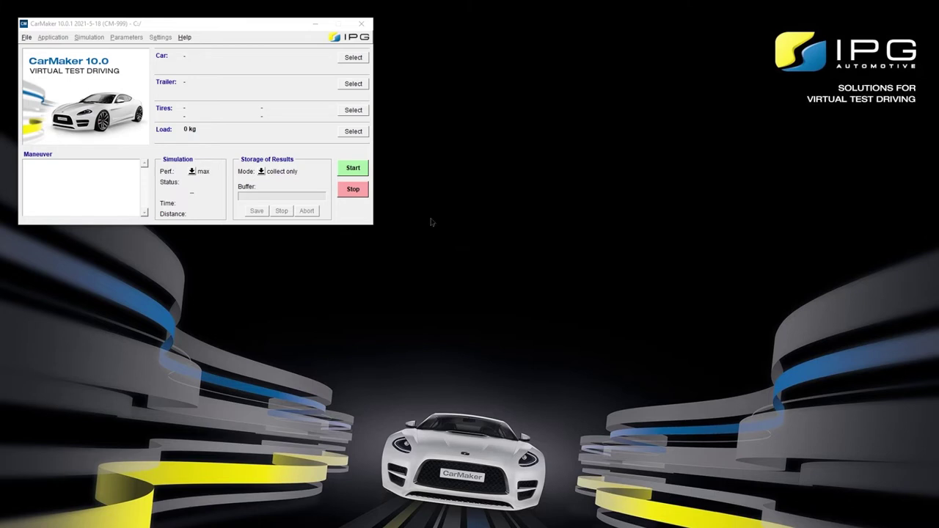
click(30, 37)
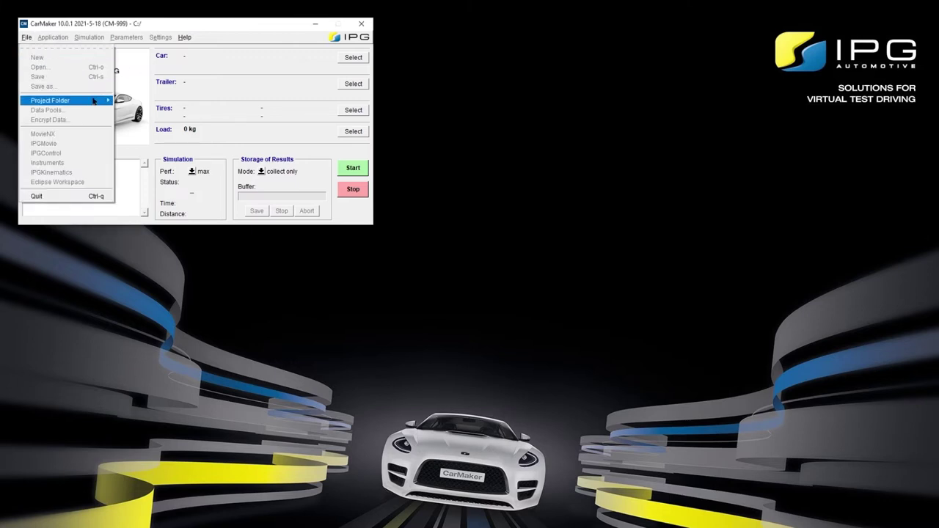
Create the project C:/CM_Projects/OnlineTutorial and make it the current CarMaker project.
mouse_move(95, 101)
click(175, 104)
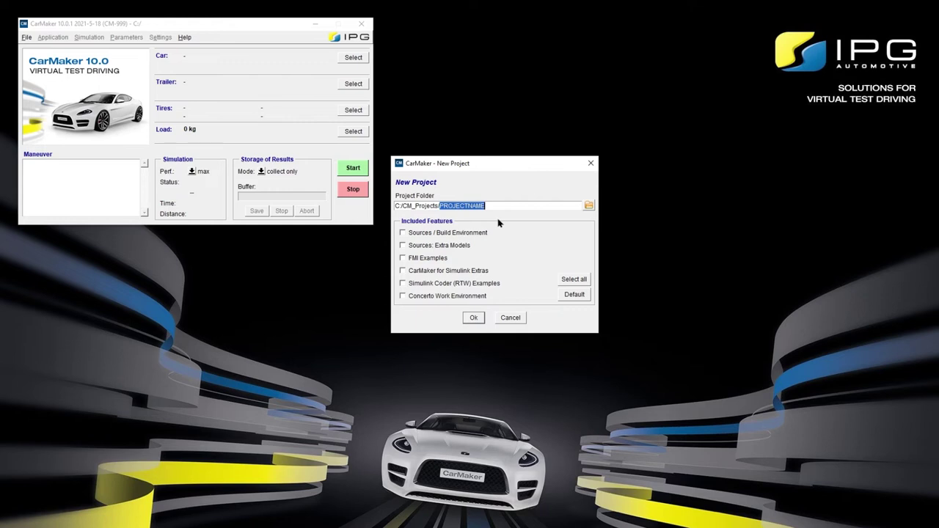
text(OnlineTutorial)
click(481, 322)
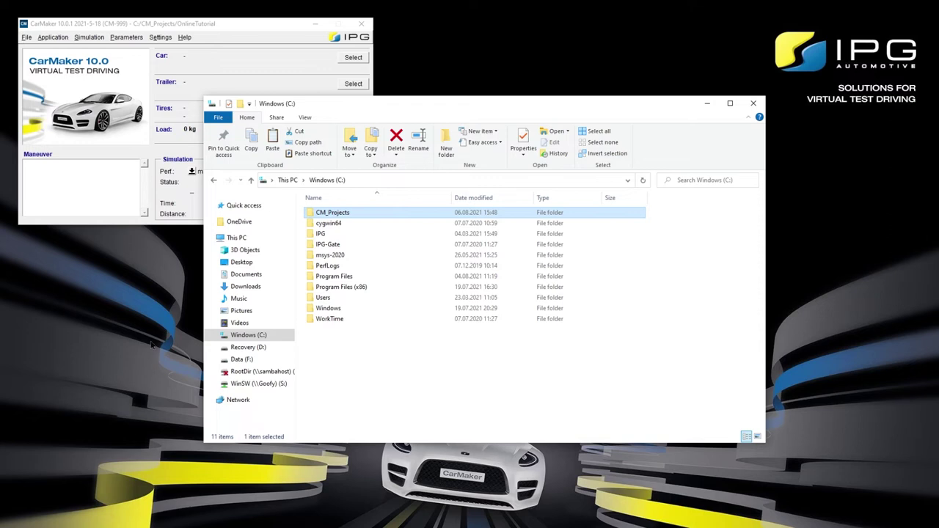
double_click(348, 214)
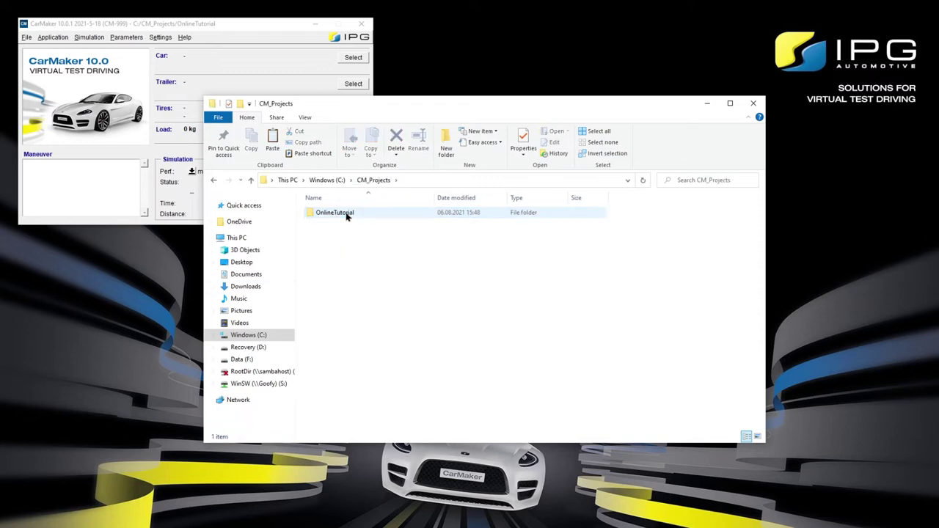
double_click(364, 217)
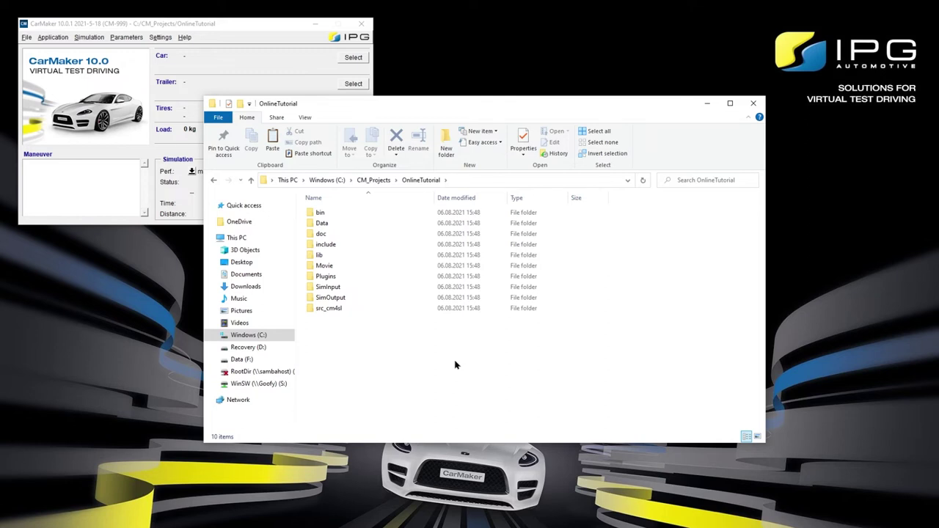
key(alt+F4)
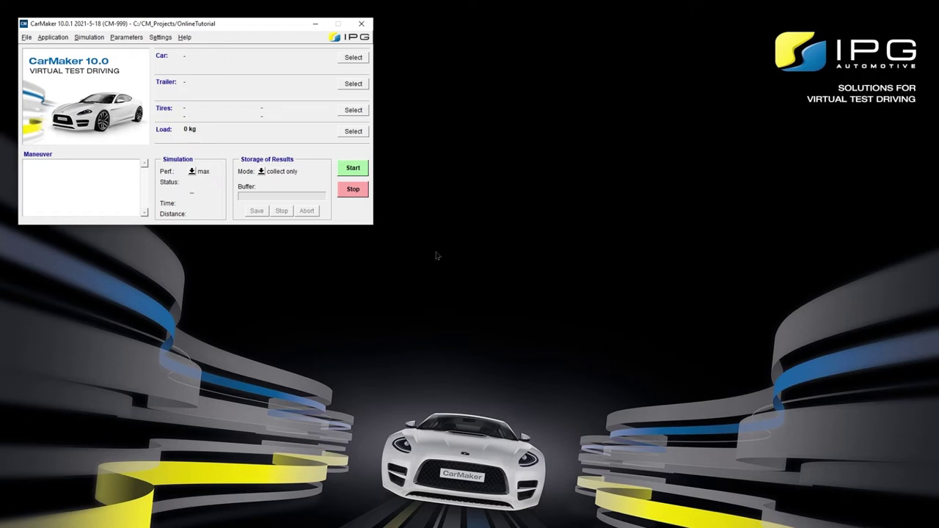
Select the Examples/Powertrain/DrivingScenarios/CityDriving TestRun and open its ProductExamples.pdf documentation.
click(28, 38)
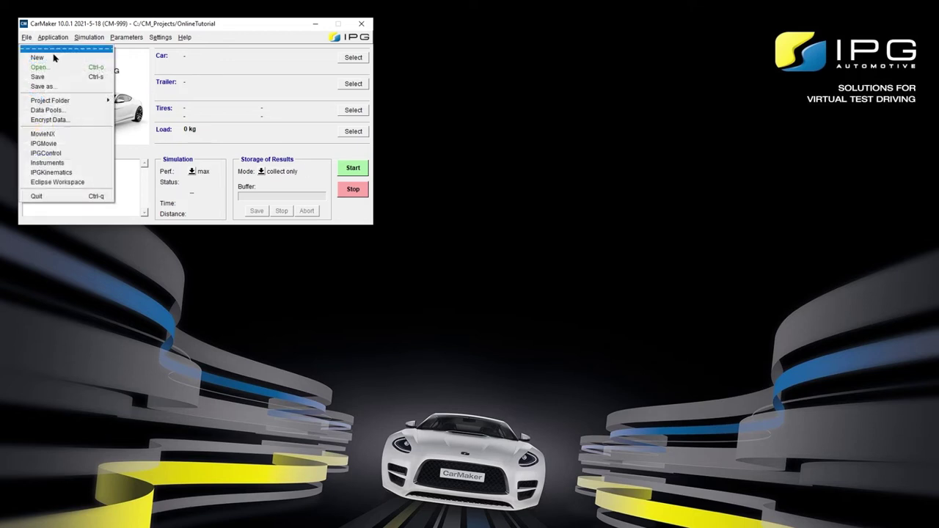
click(64, 67)
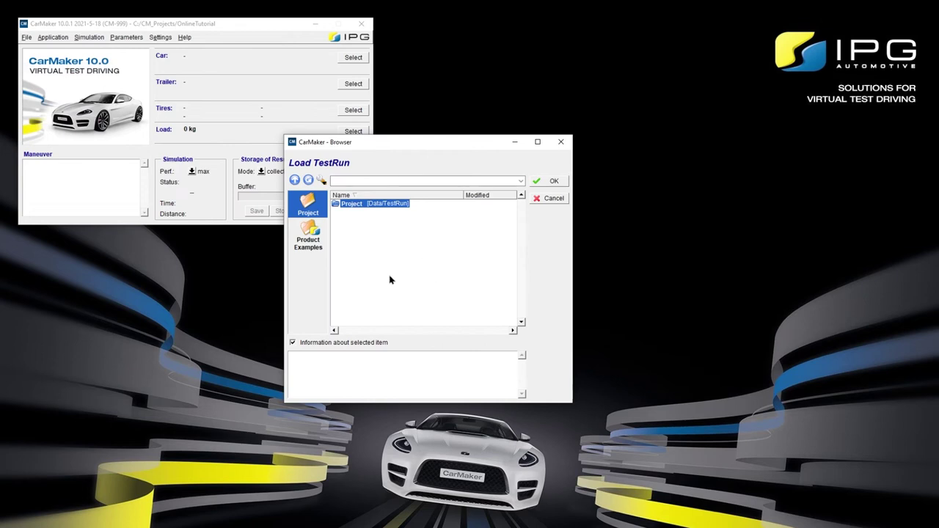
click(304, 244)
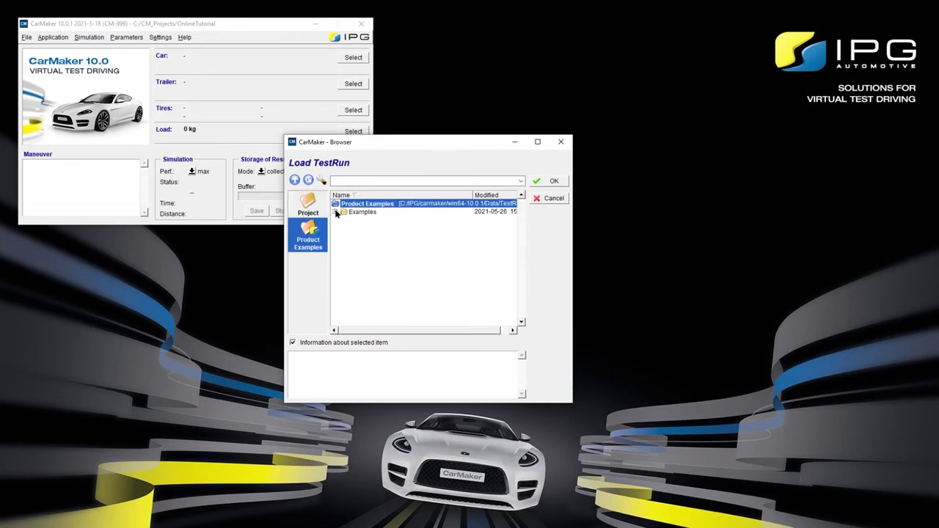
click(336, 213)
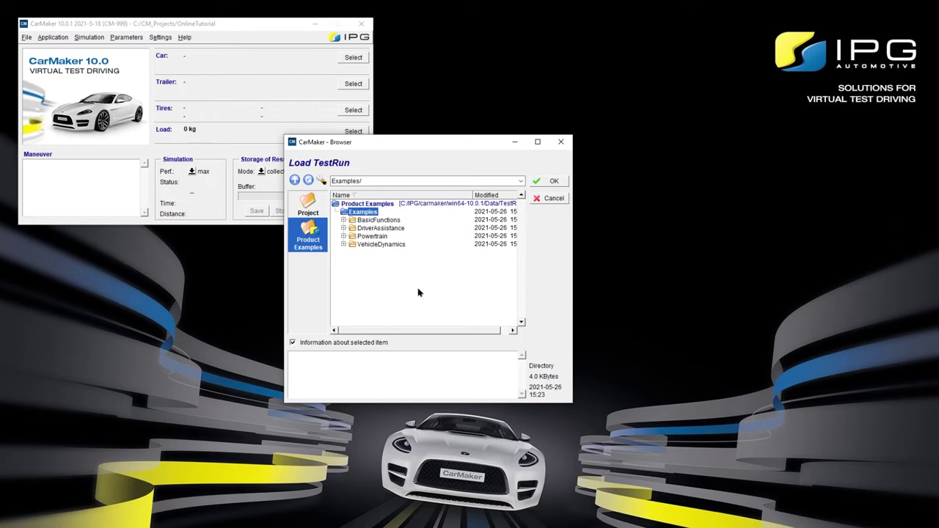
click(344, 236)
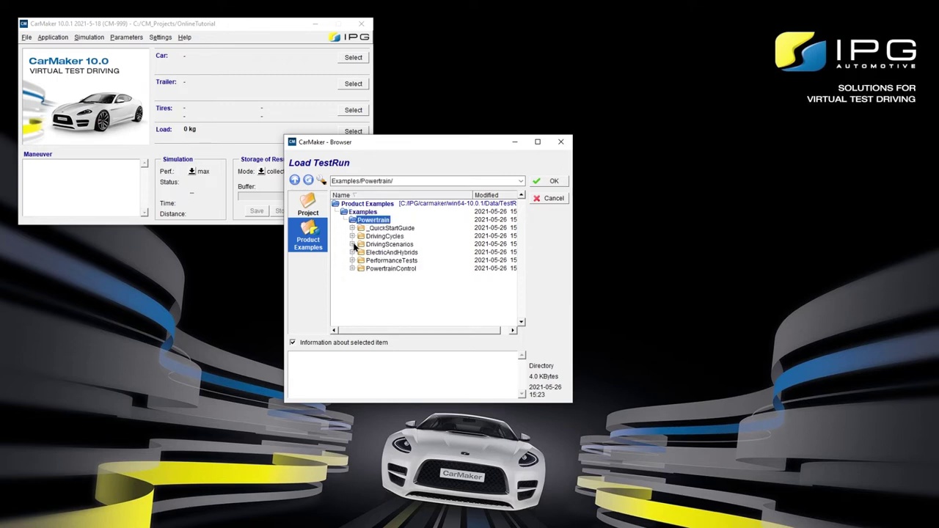
click(353, 245)
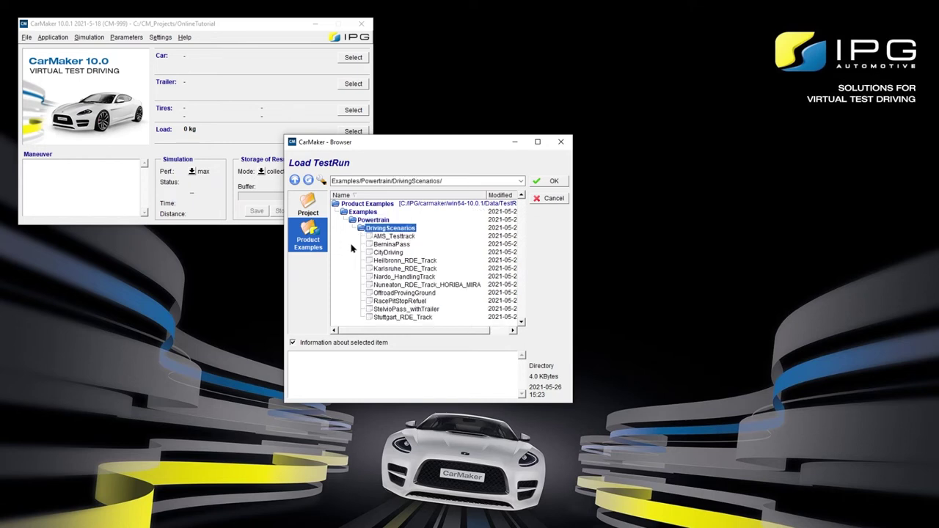
click(396, 254)
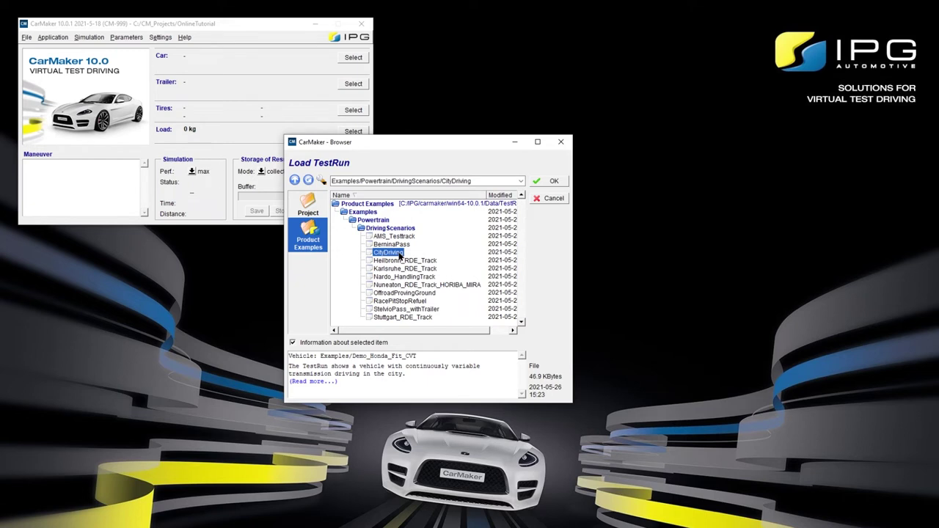
click(324, 383)
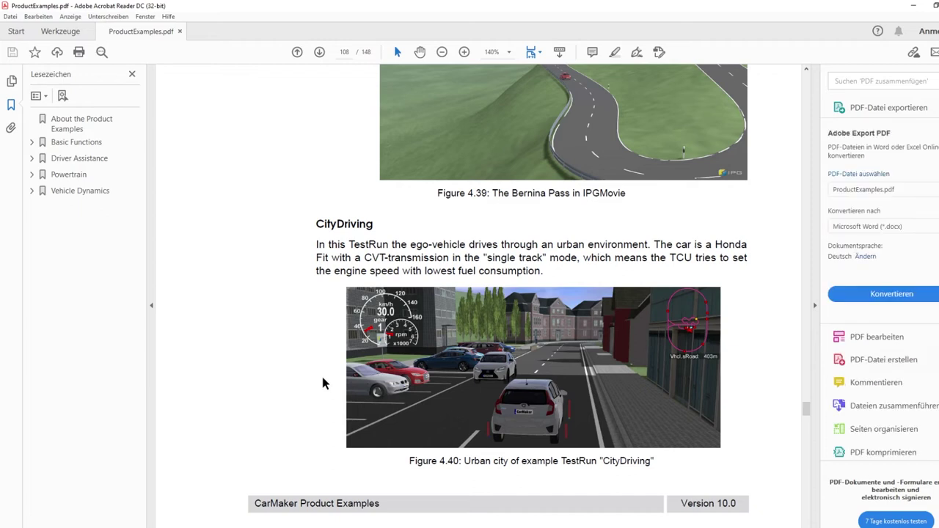
Skim the CityDriving section of ProductExamples.pdf, then close Acrobat Reader.
scroll(323, 378, down, 5)
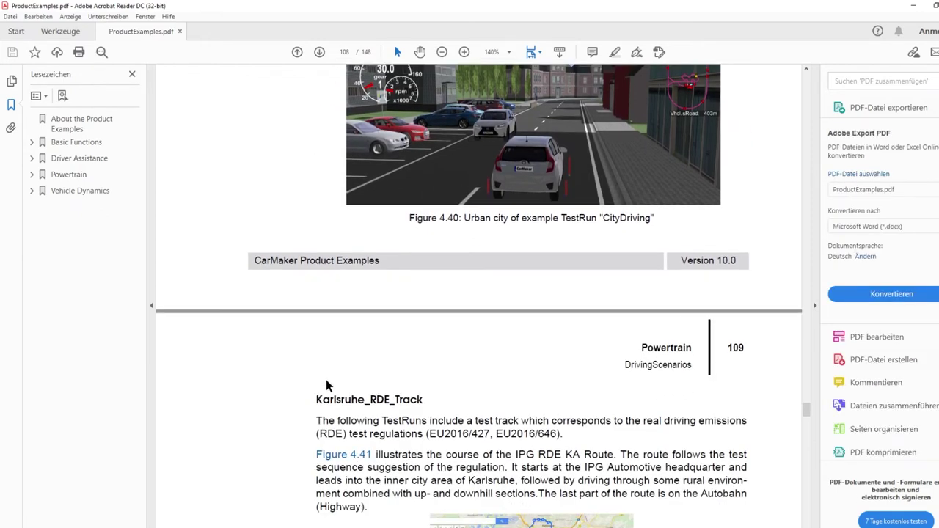
scroll(326, 379, up, 3)
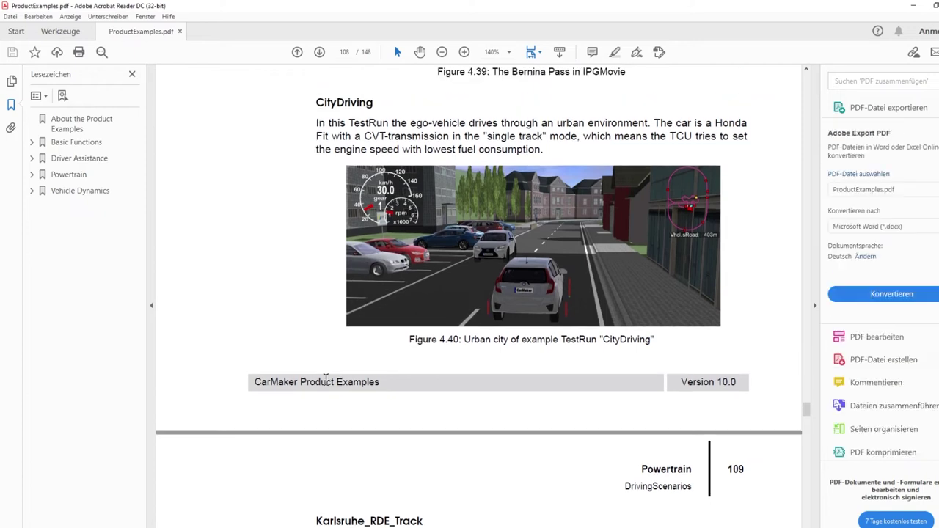
click(913, 5)
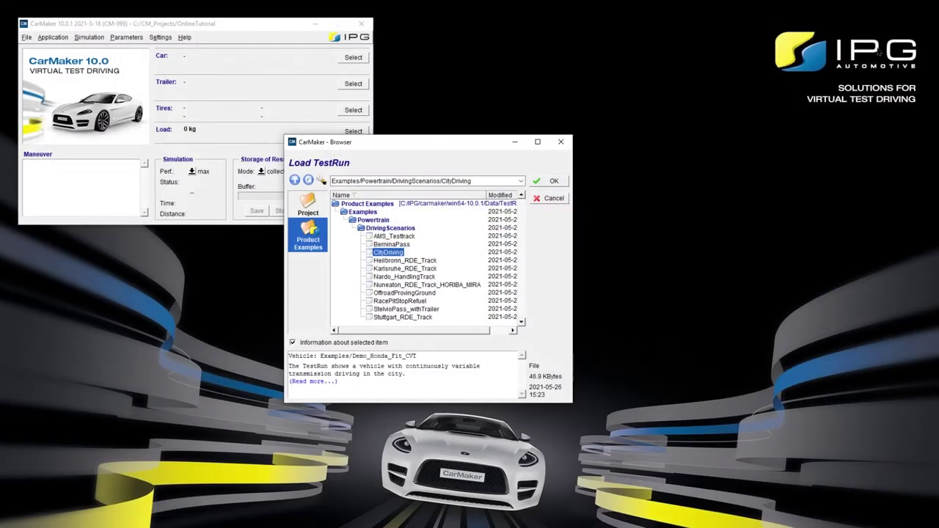
Load the CityDriving TestRun with Demo_Honda_Fit_CVT and start the simulation.
click(550, 181)
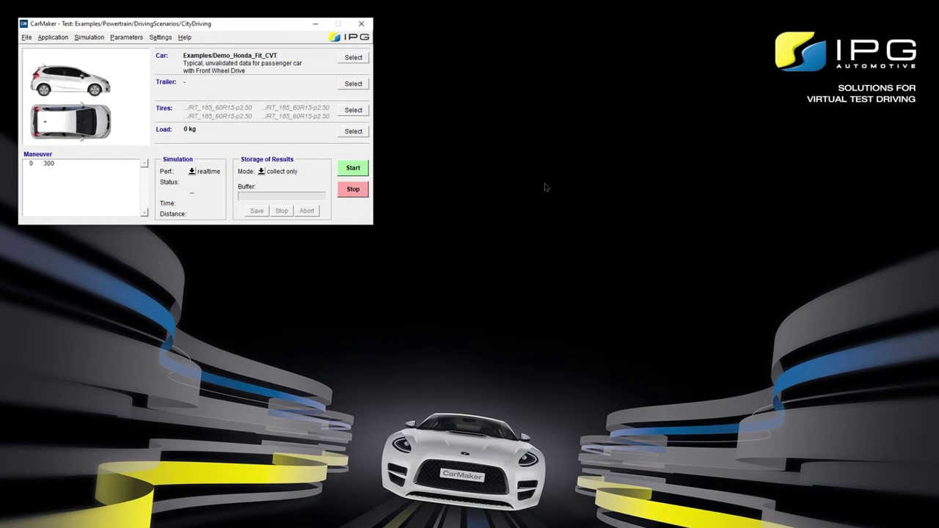
click(363, 169)
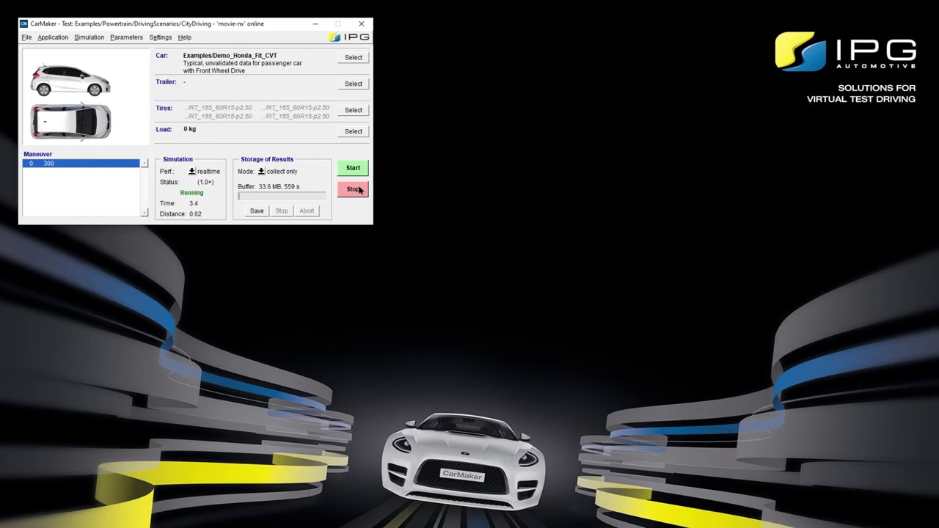
Stop the simulation, set Perf to realtime, and keep storage mode at collect only.
click(359, 192)
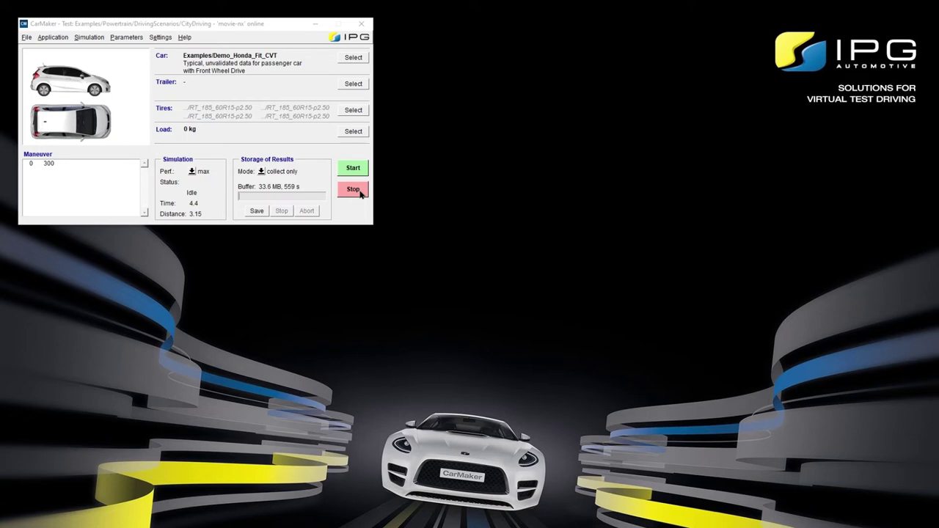
click(192, 173)
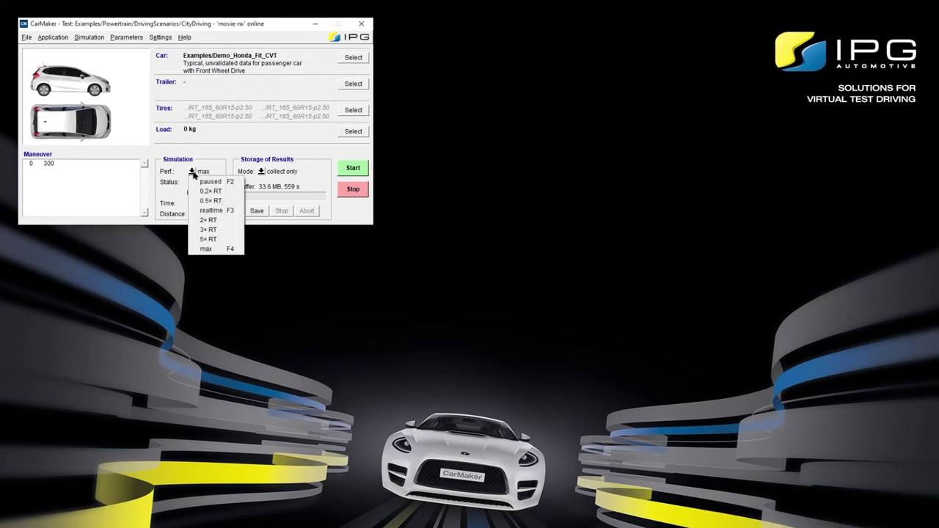
click(234, 213)
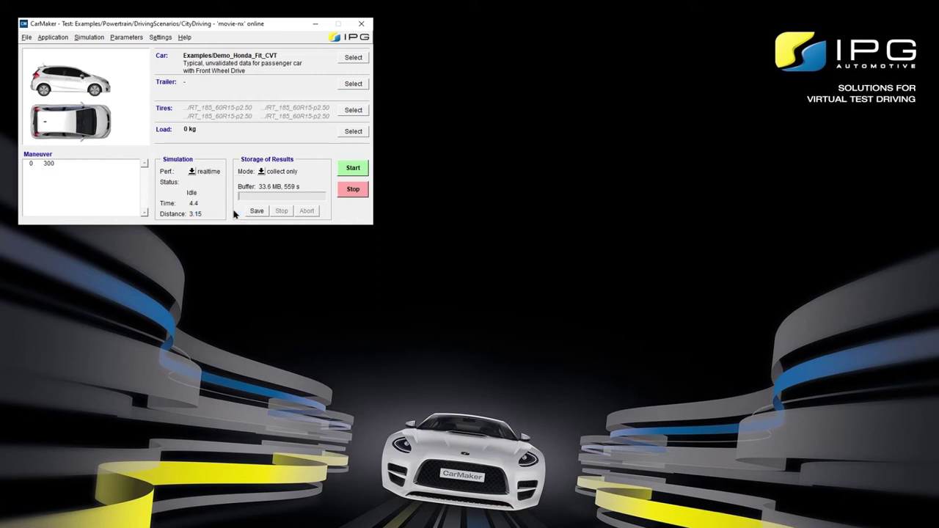
click(262, 173)
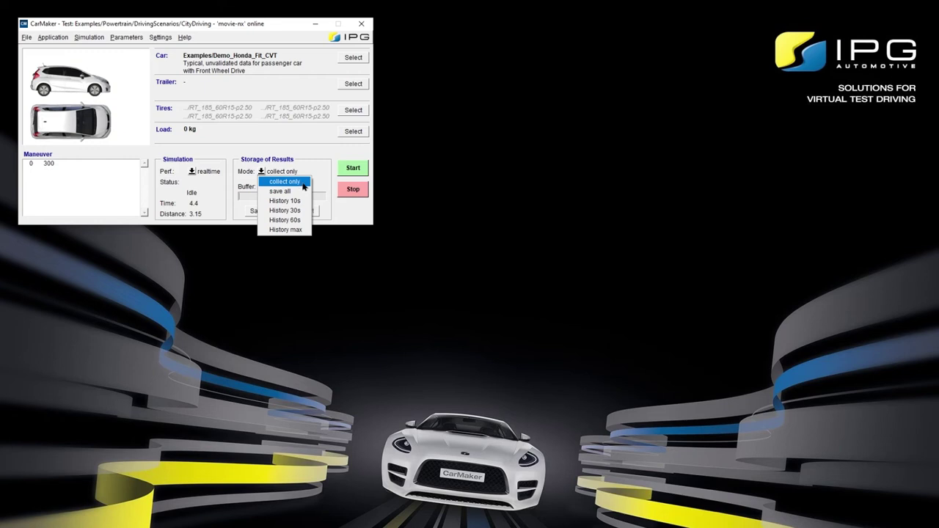
click(303, 183)
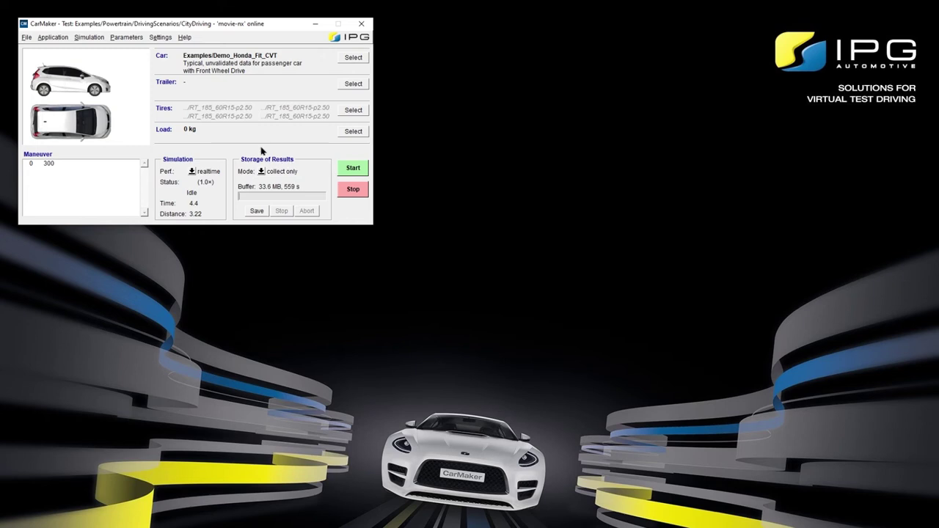
Open IPGMovie and start the CityDriving simulation to watch the car drive.
click(30, 41)
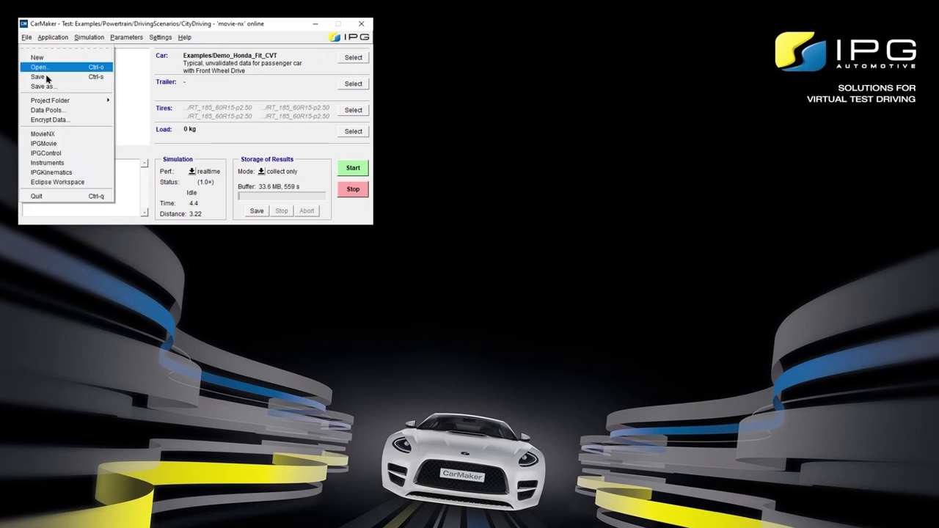
click(65, 145)
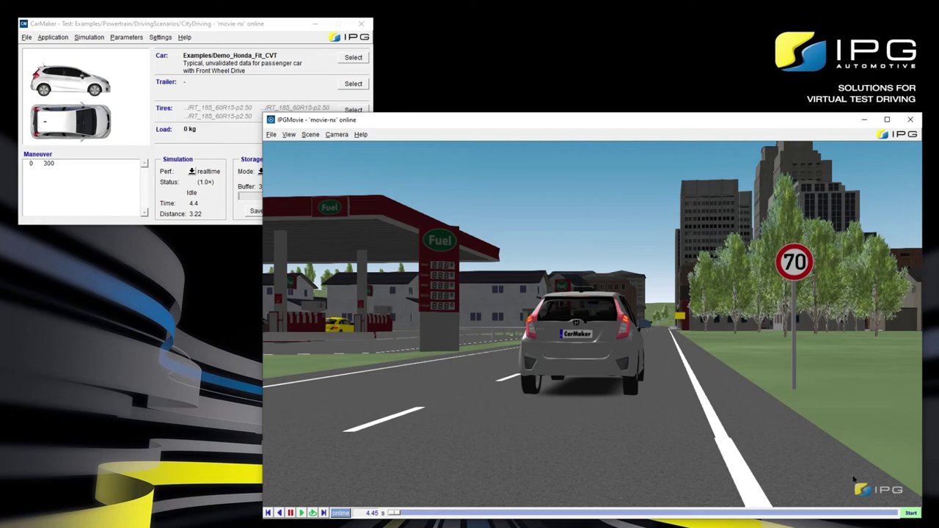
click(912, 513)
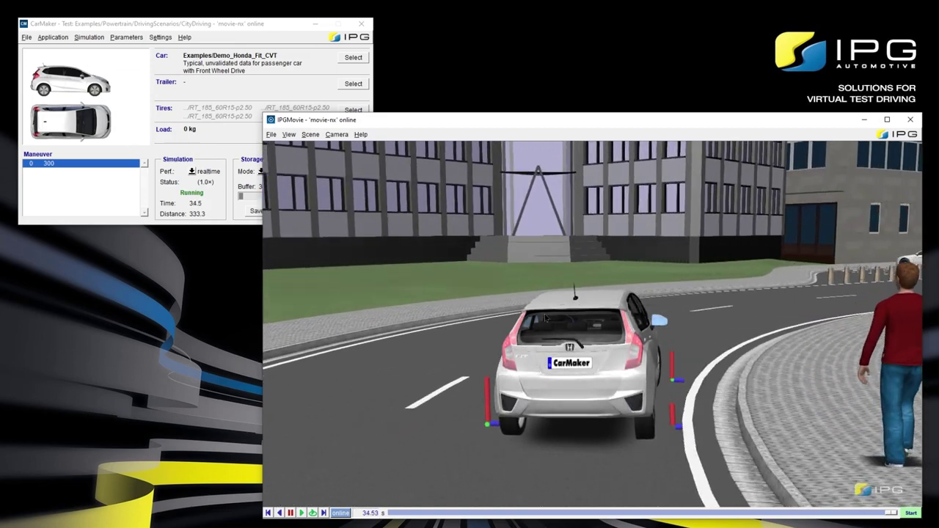
Stop the simulation in CarMaker at 39.3 s and show the Help menu.
click(204, 27)
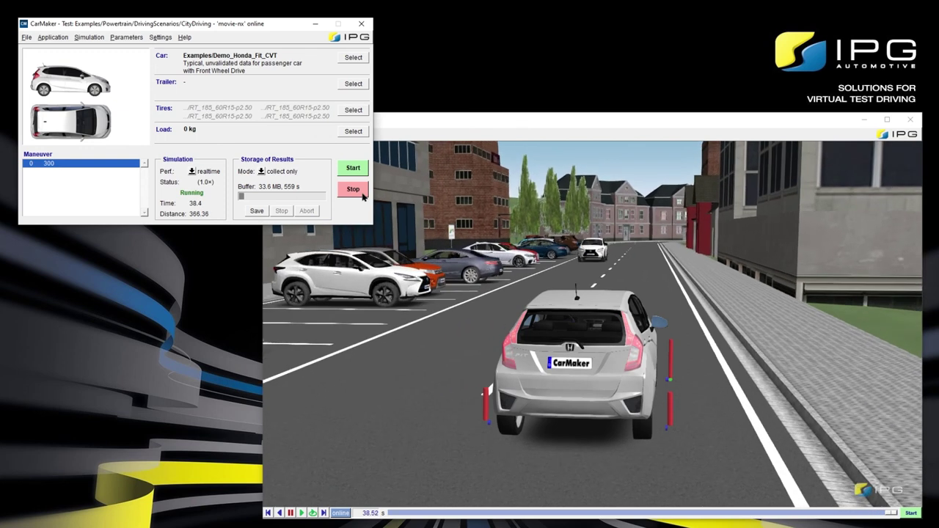
click(362, 195)
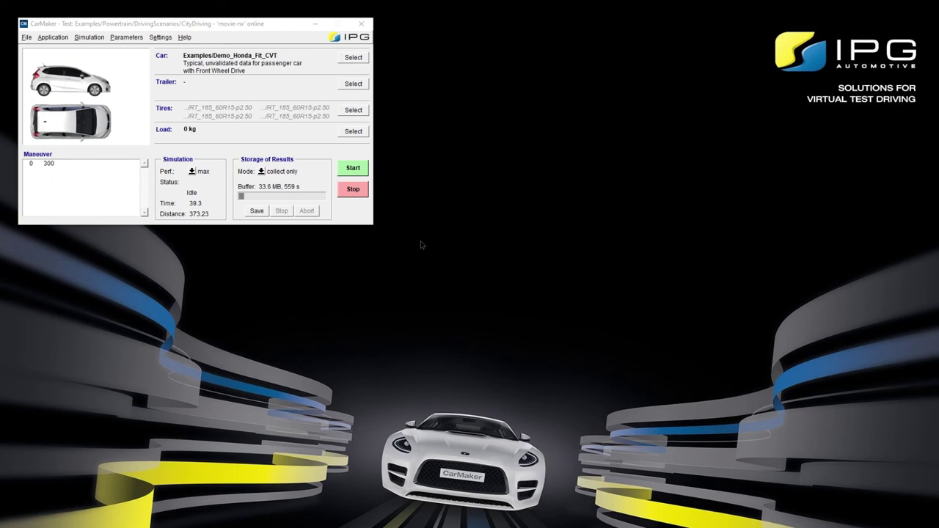
click(185, 37)
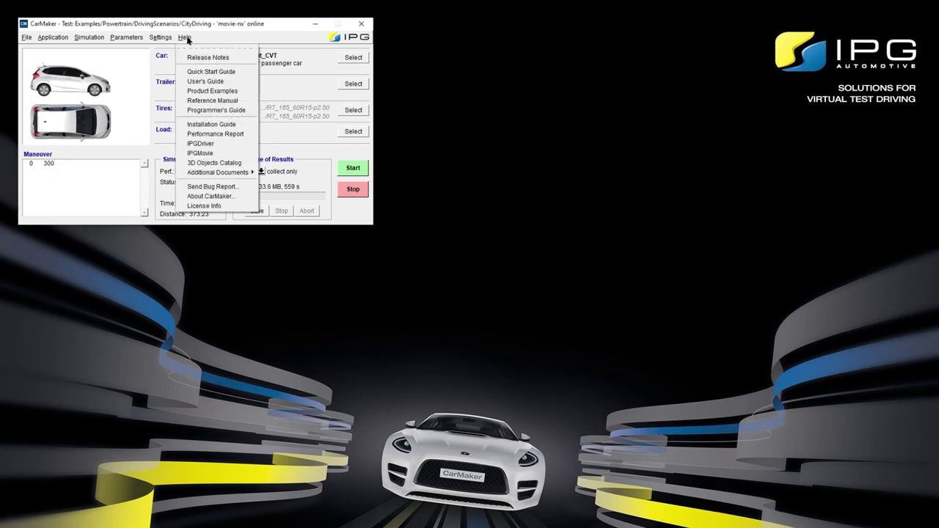